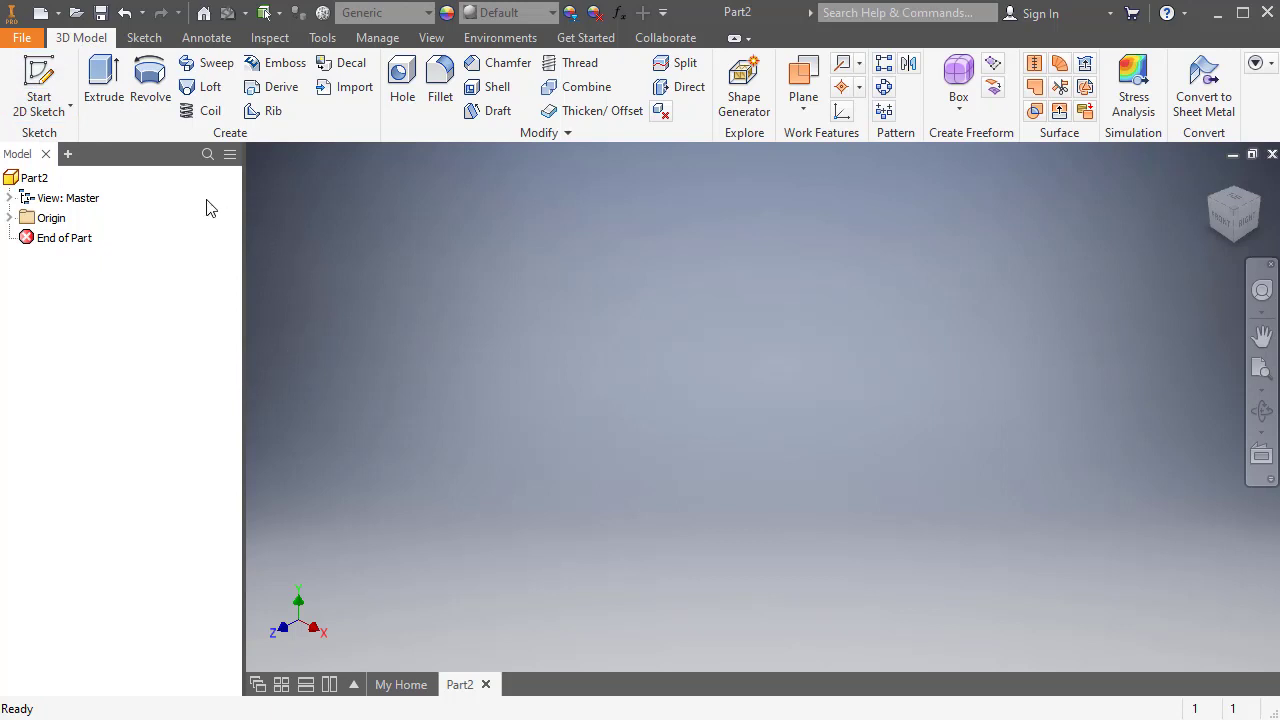
Step: Start a new 2D sketch on the XY plane of the empty part
{"action": "left_click", "coordinate": [70, 106]}
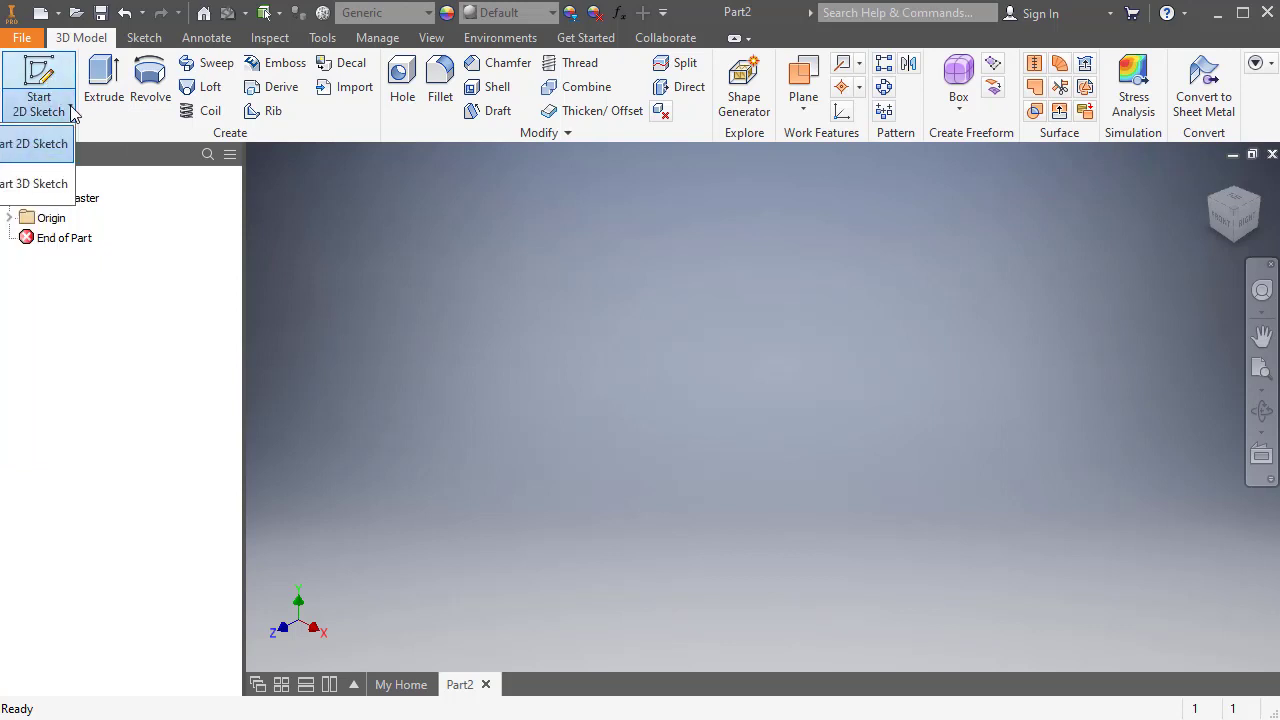
{"action": "left_click", "coordinate": [30, 145]}
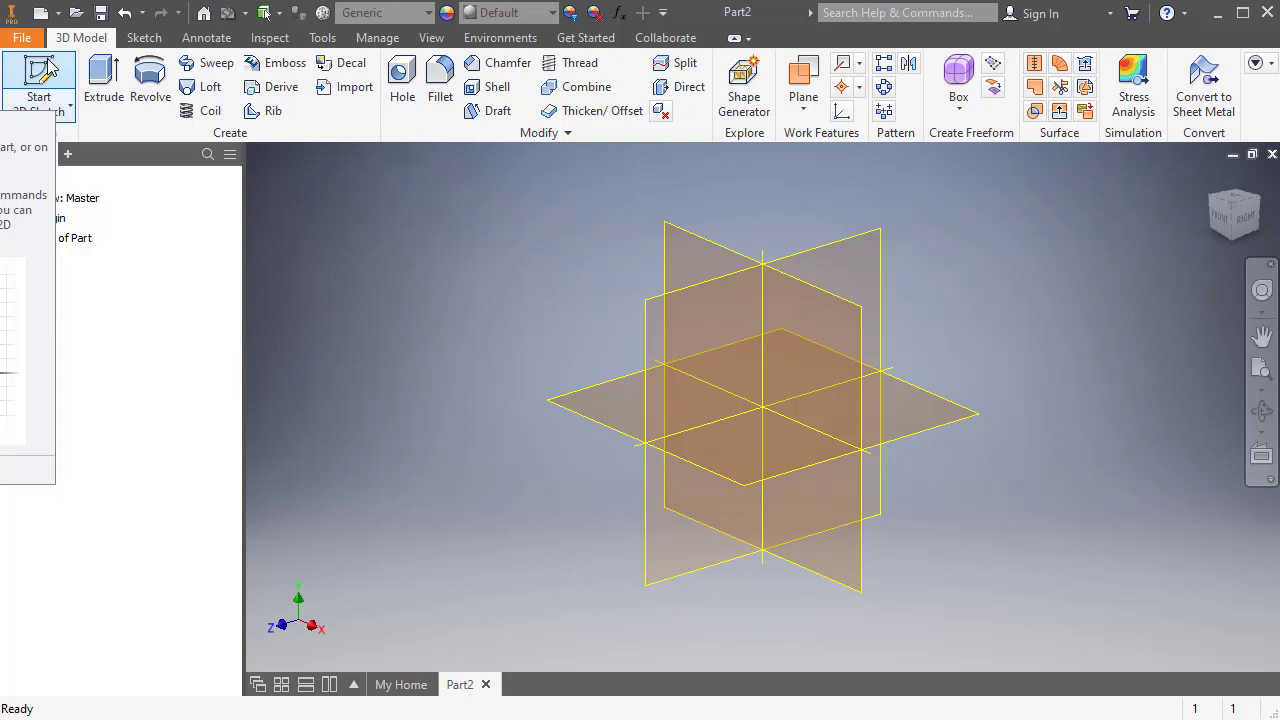
{"action": "left_click", "coordinate": [70, 108]}
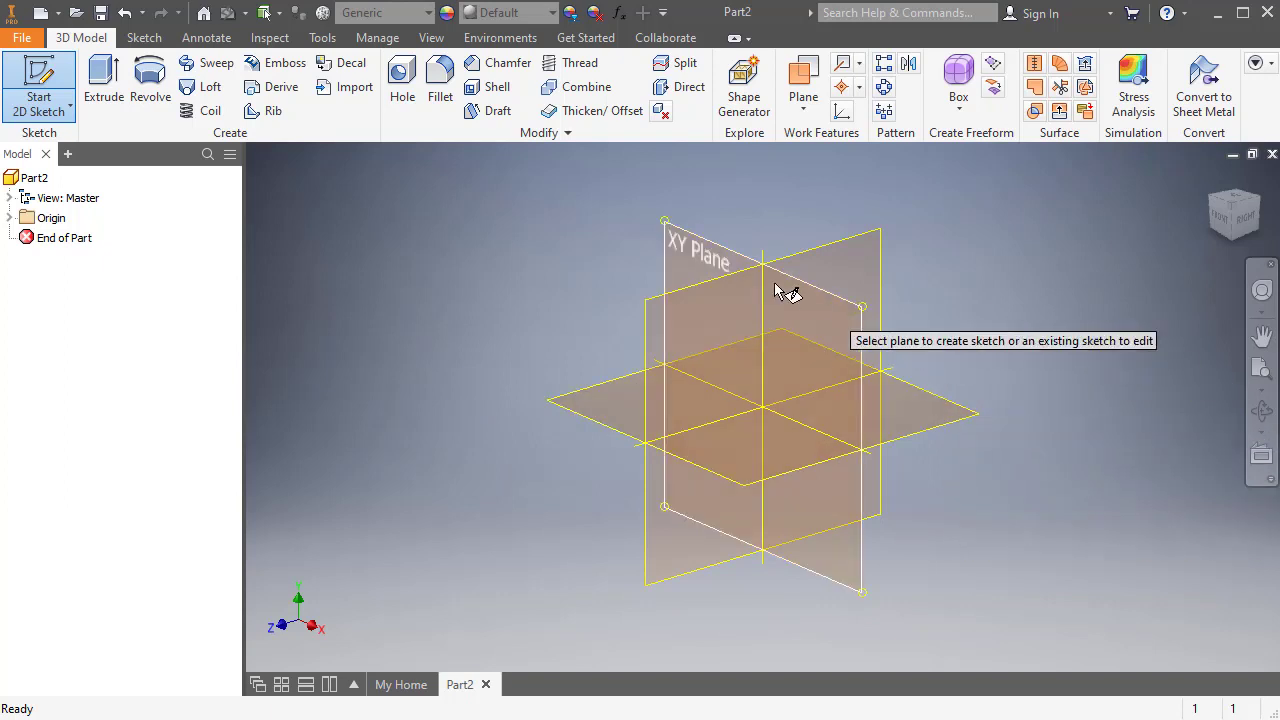
{"action": "left_click", "coordinate": [10, 218]}
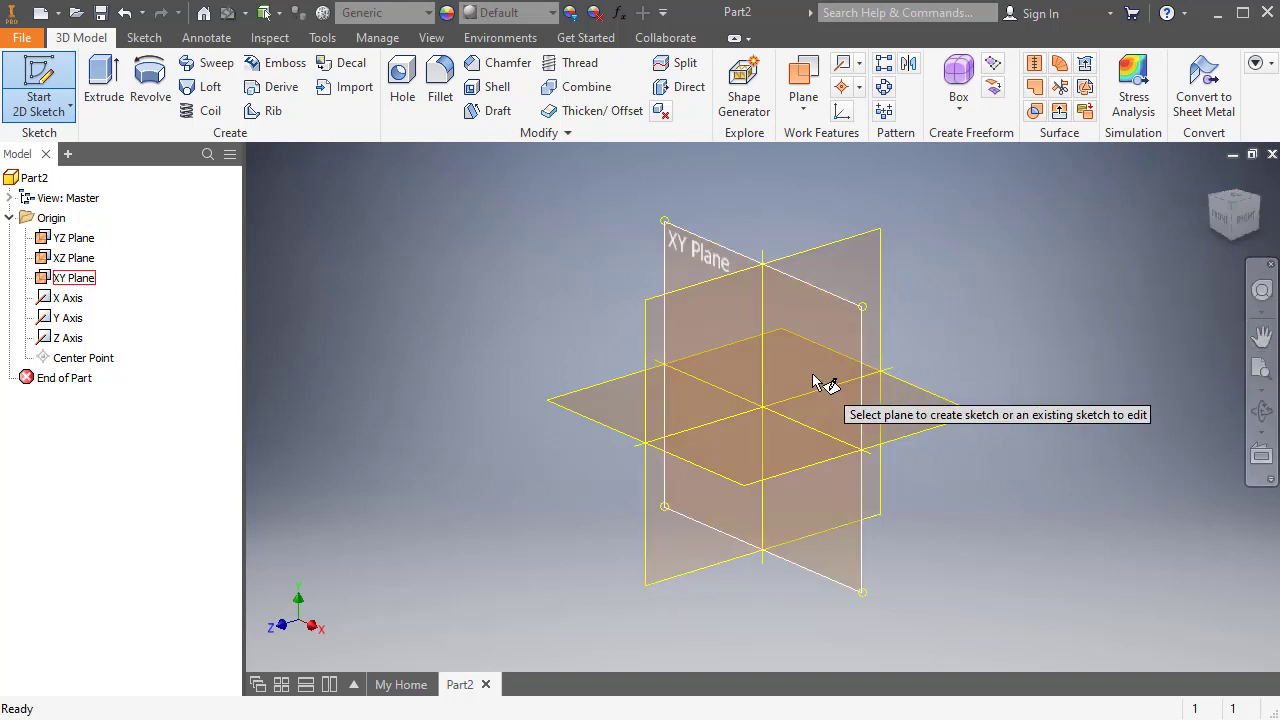
{"action": "mouse_move", "coordinate": [814, 380]}
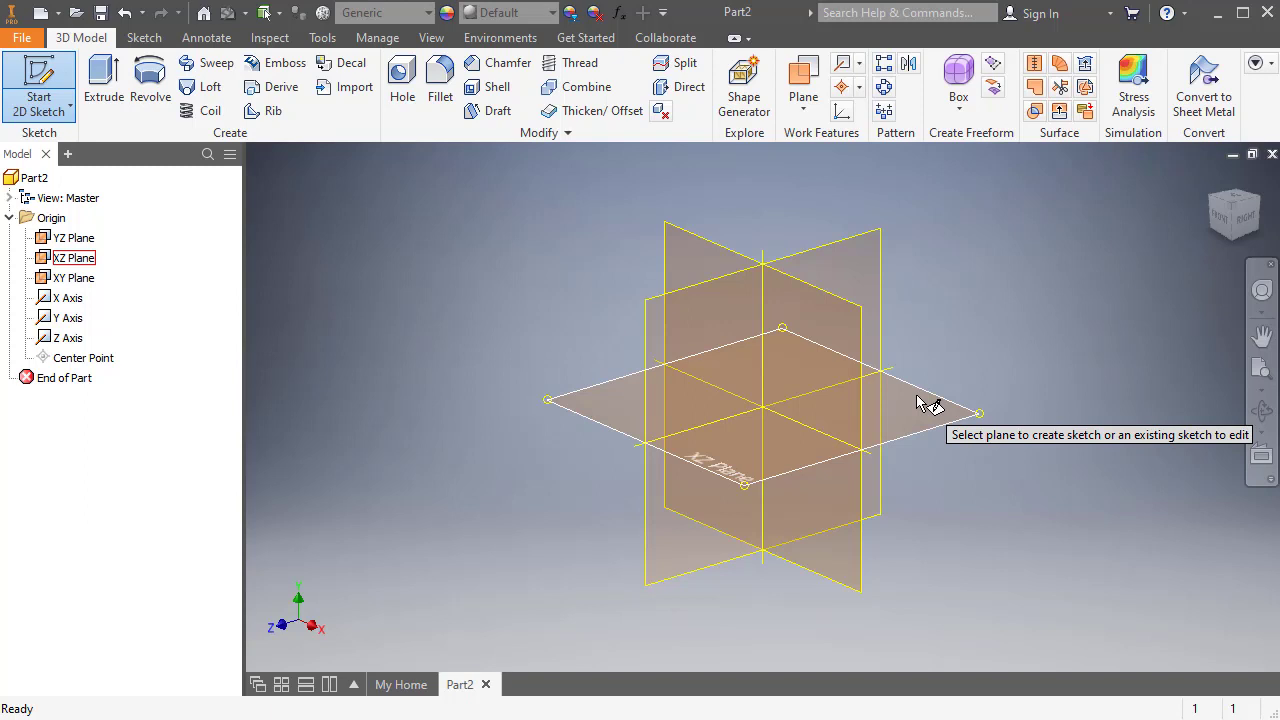
{"action": "left_click", "coordinate": [693, 247]}
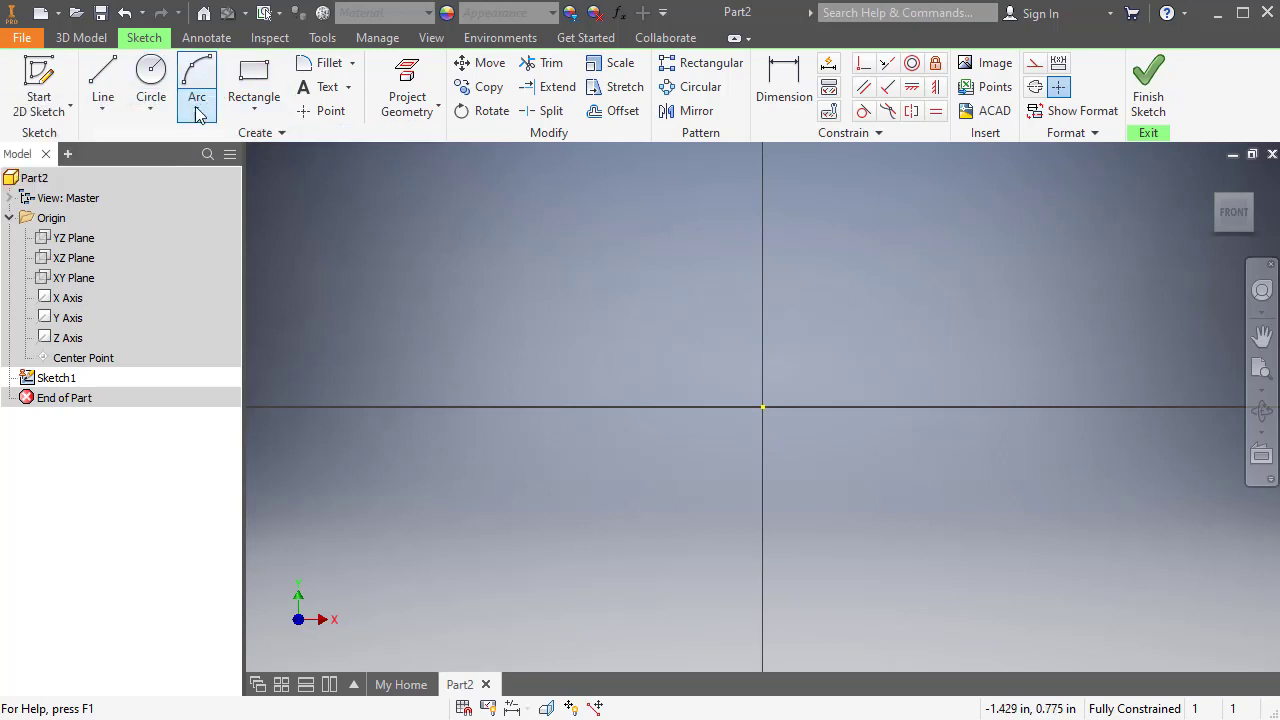
{"action": "left_click", "coordinate": [108, 116]}
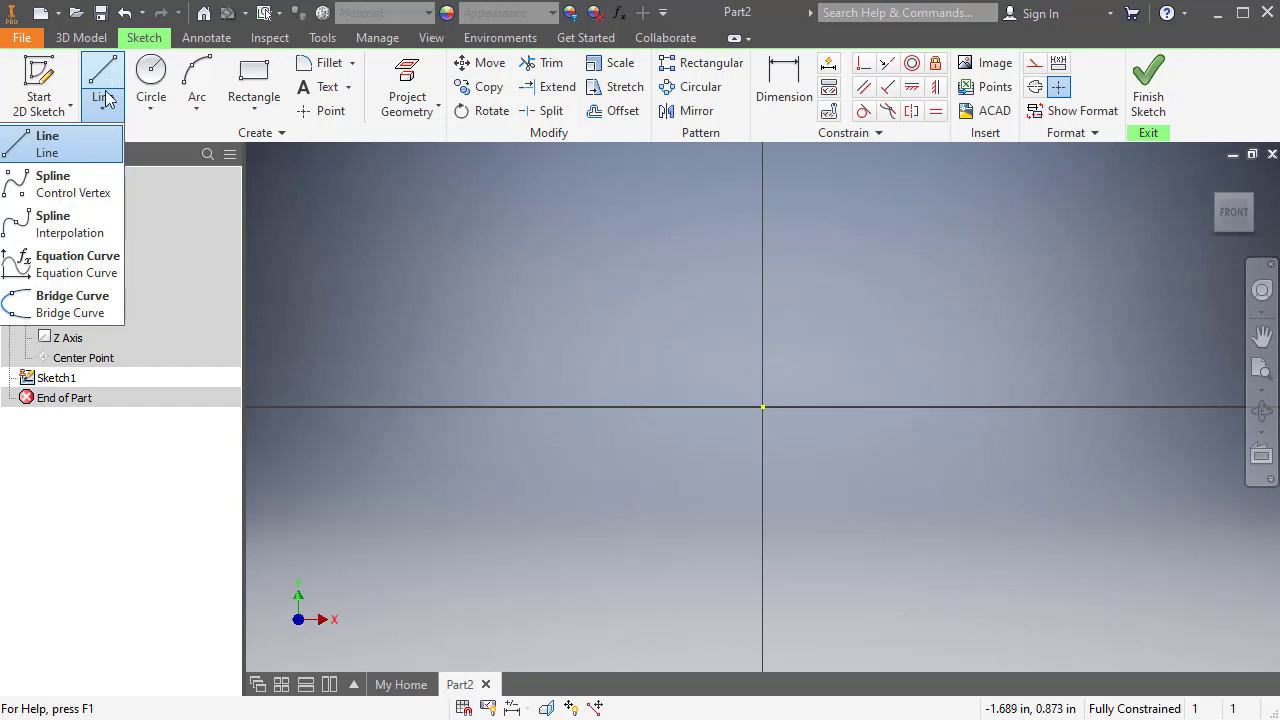
{"action": "left_click", "coordinate": [108, 108]}
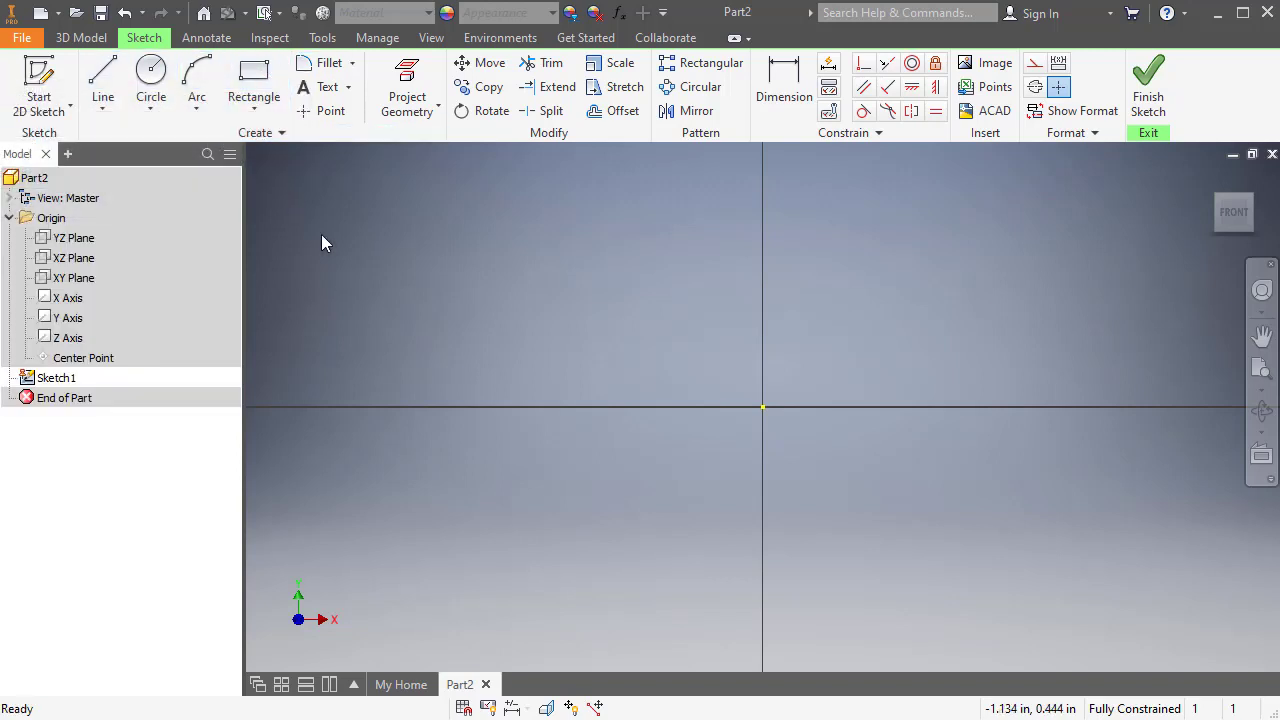
{"action": "left_click", "coordinate": [256, 76]}
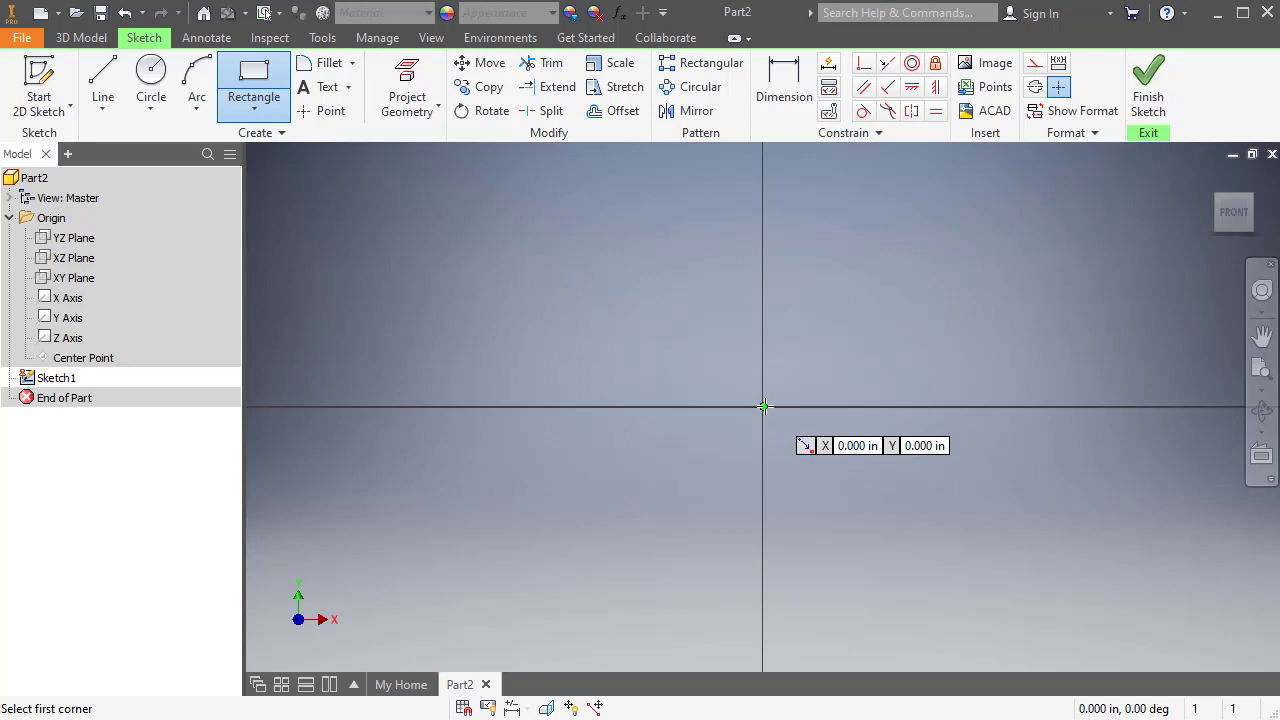
{"action": "left_click", "coordinate": [764, 406]}
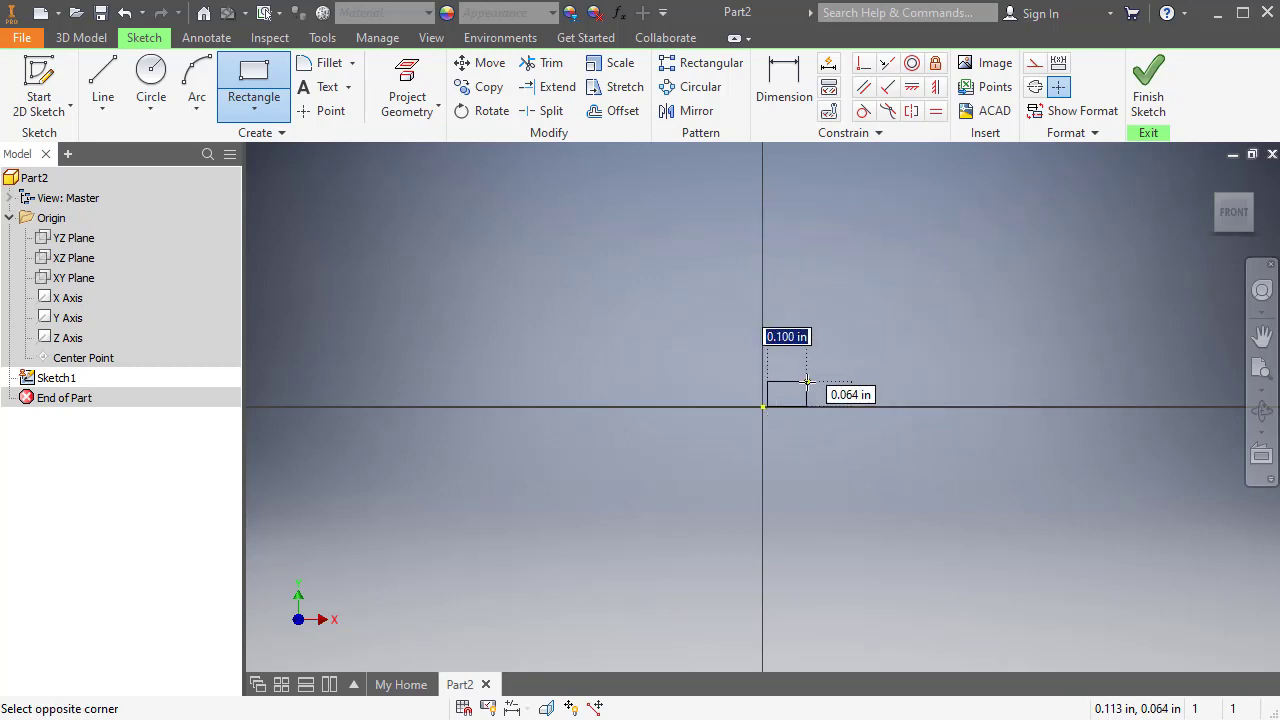
{"action": "key", "text": "Escape"}
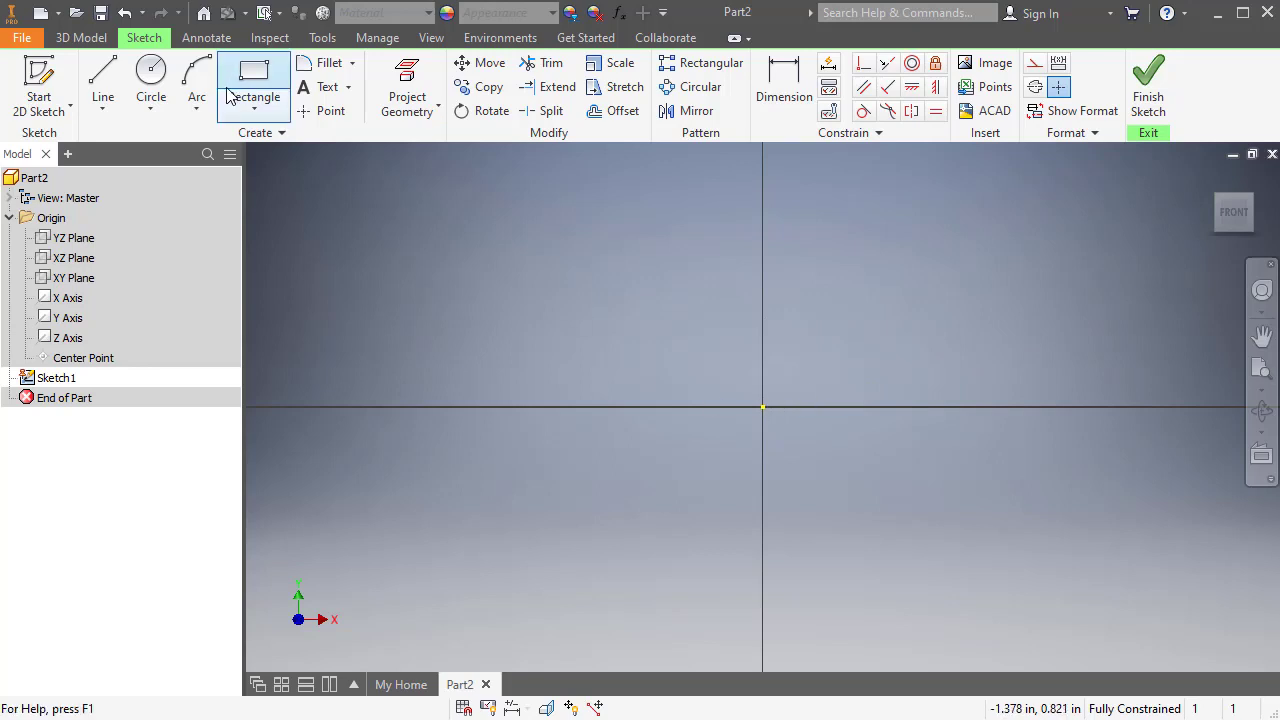
Step: Draw a two-point rectangle with its first corner on the origin and the opposite corner up and to the right
{"action": "left_click", "coordinate": [268, 72]}
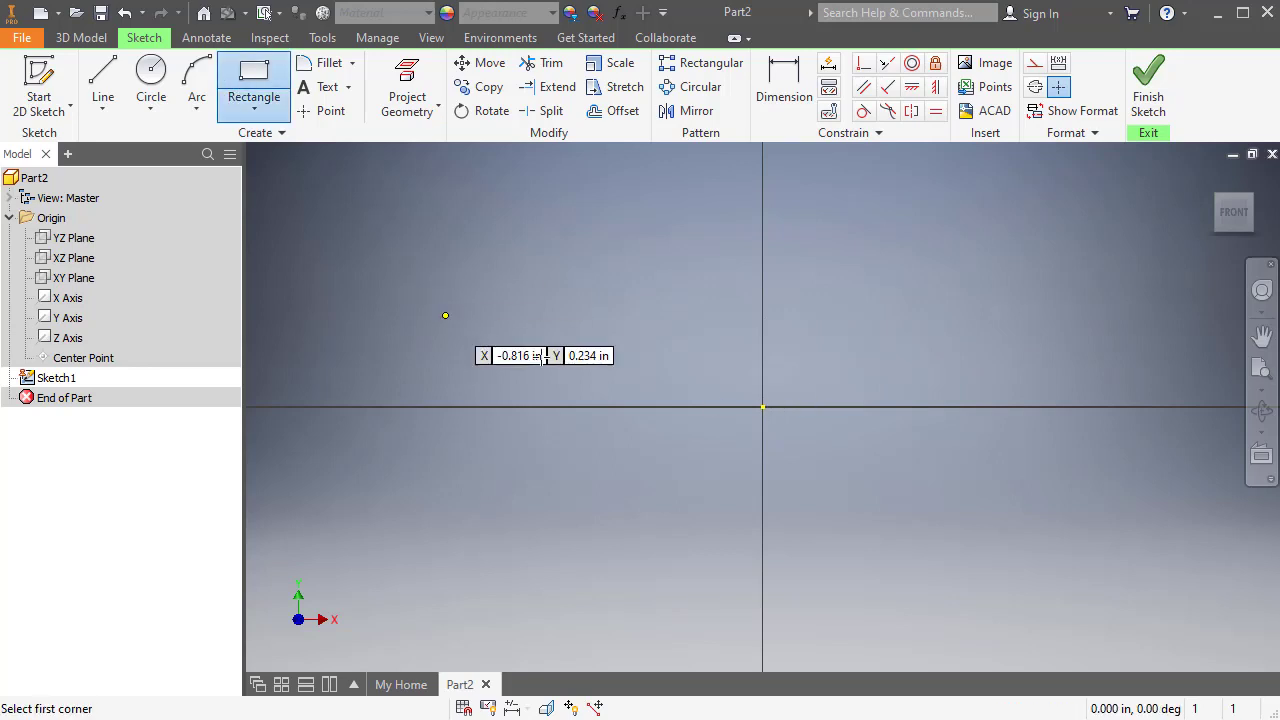
{"action": "left_click", "coordinate": [763, 407]}
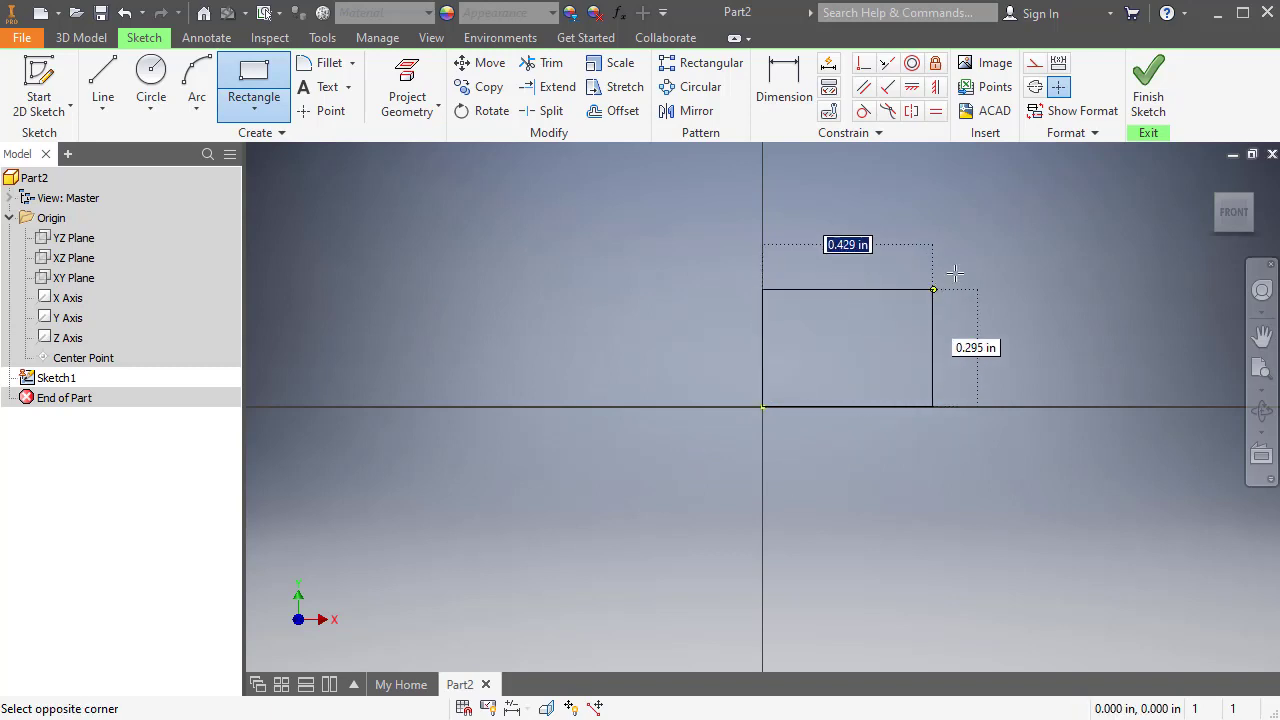
{"action": "left_click", "coordinate": [992, 243]}
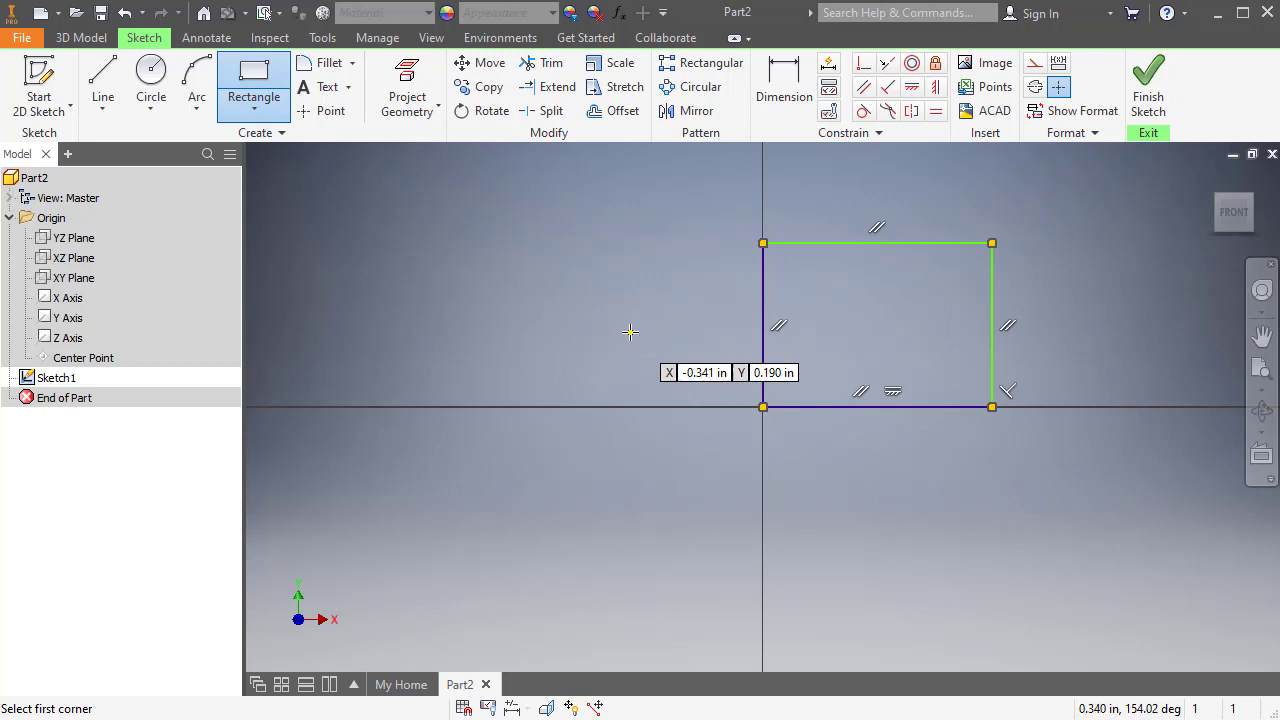
{"action": "key", "text": "Escape"}
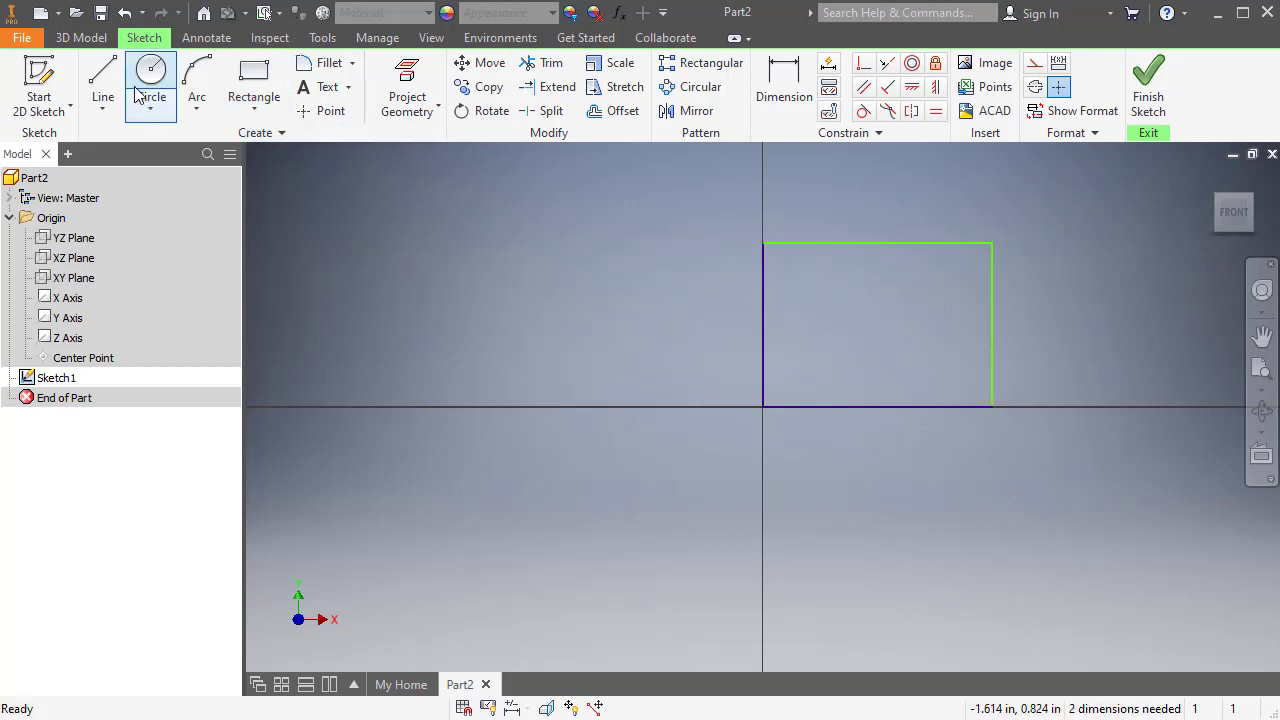
Step: Draw two connected lines from the rectangle's upper-left corner over a peak to its upper-right corner, forming a triangular roof
{"action": "left_click", "coordinate": [105, 82]}
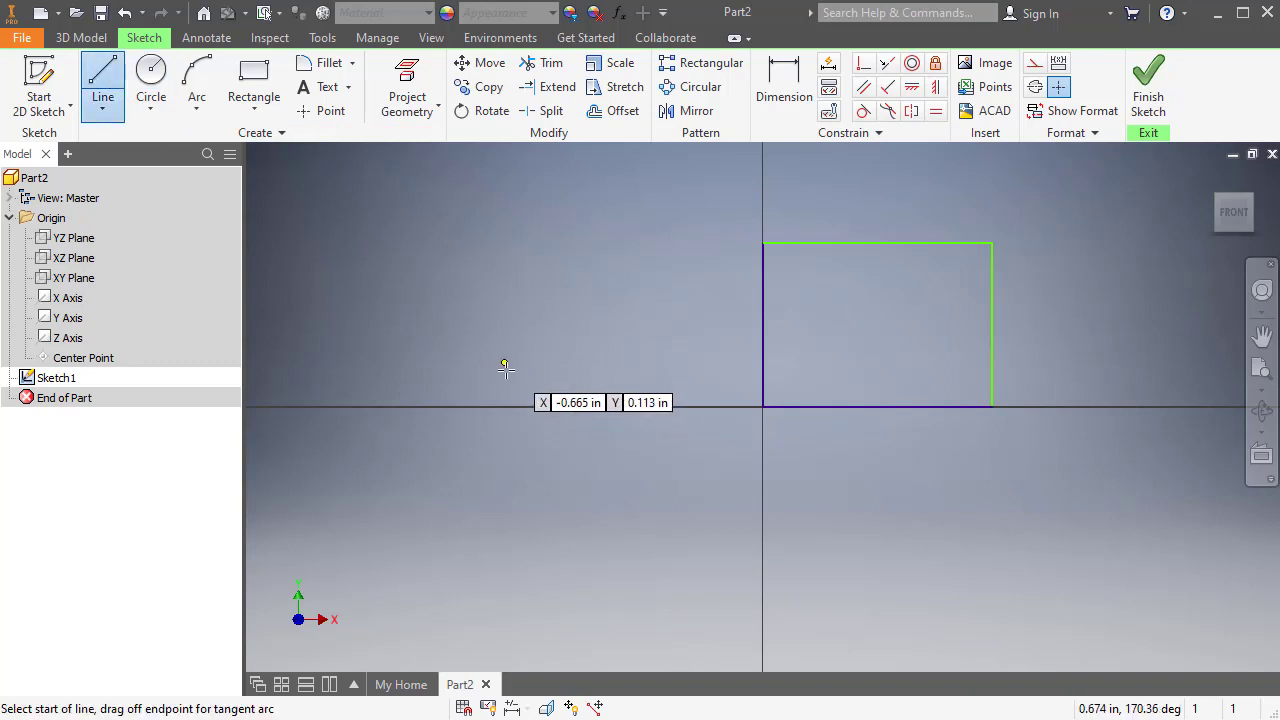
{"action": "left_click", "coordinate": [763, 244]}
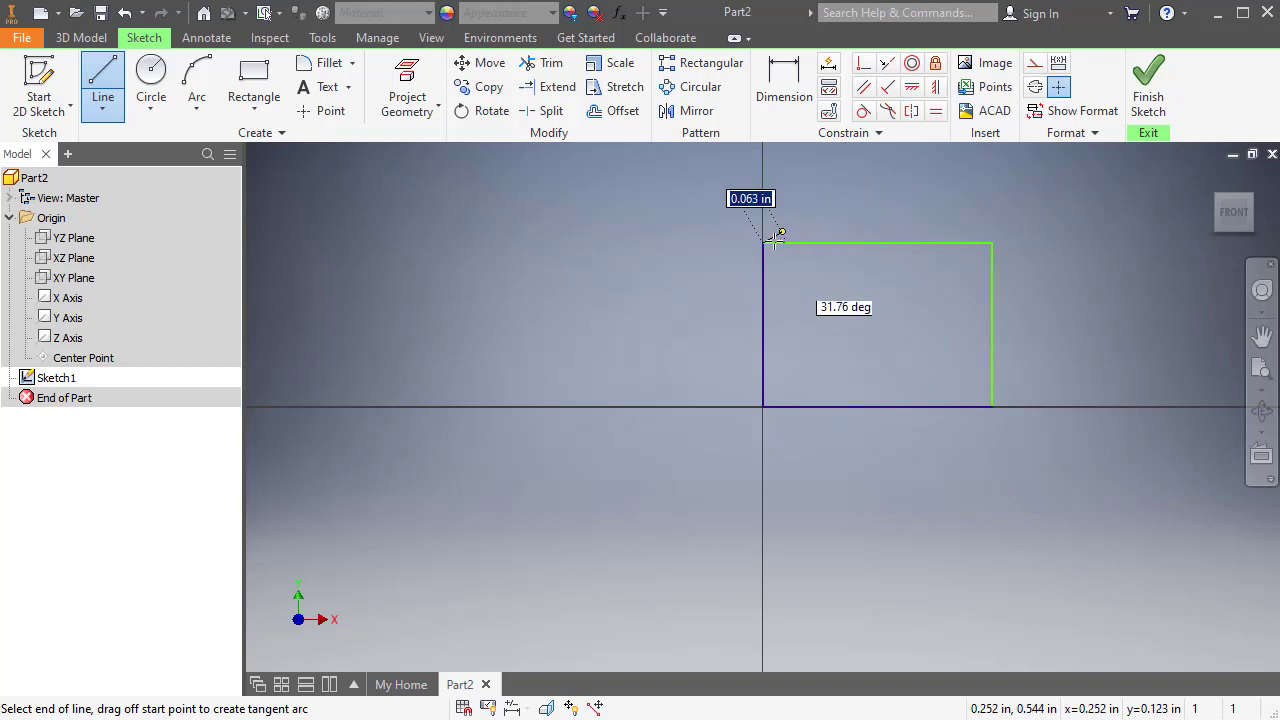
{"action": "left_click", "coordinate": [862, 172]}
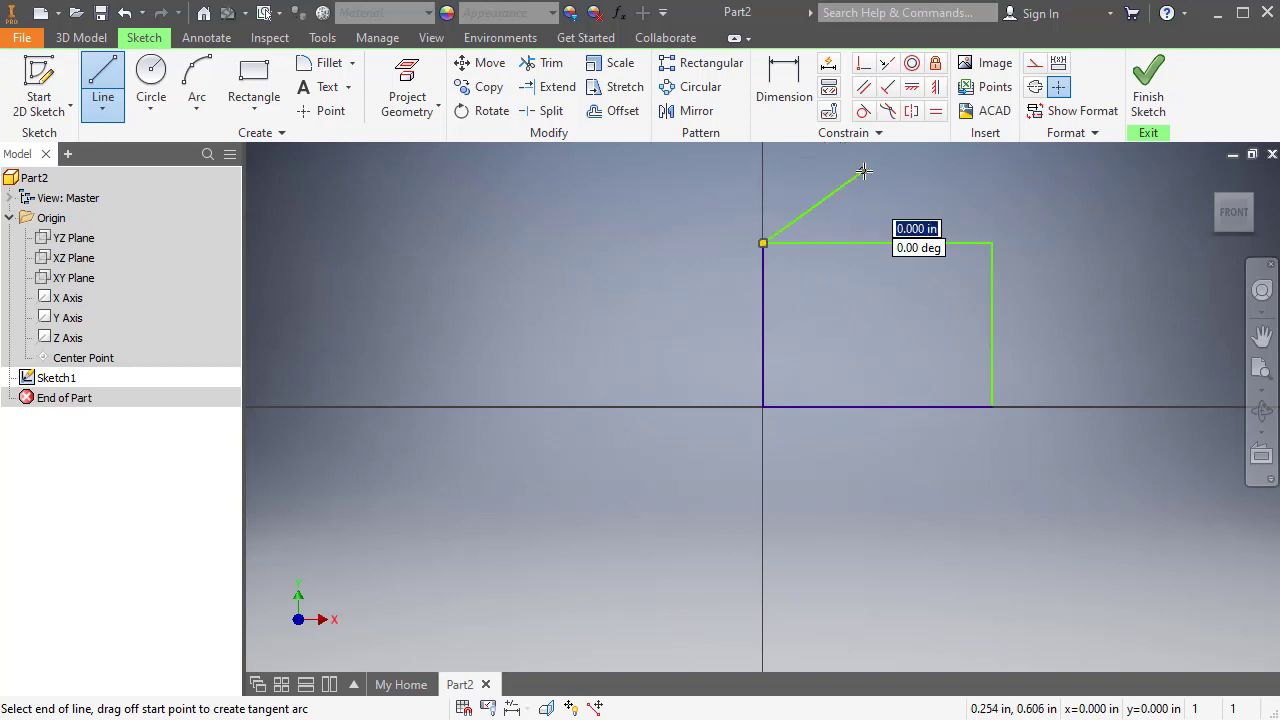
{"action": "left_click", "coordinate": [991, 242]}
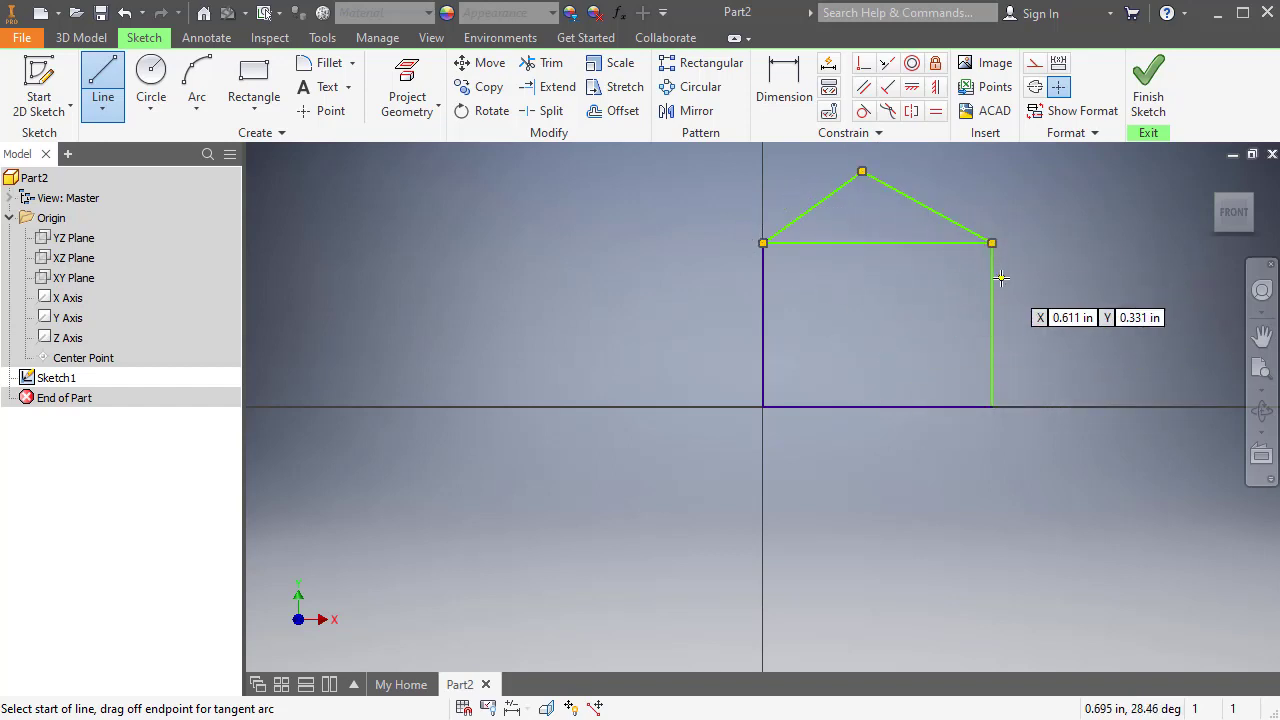
Step: Draw a closed five-sided line shape left of the origin, starting on the horizontal axis with a vertical side
{"action": "left_click", "coordinate": [426, 405]}
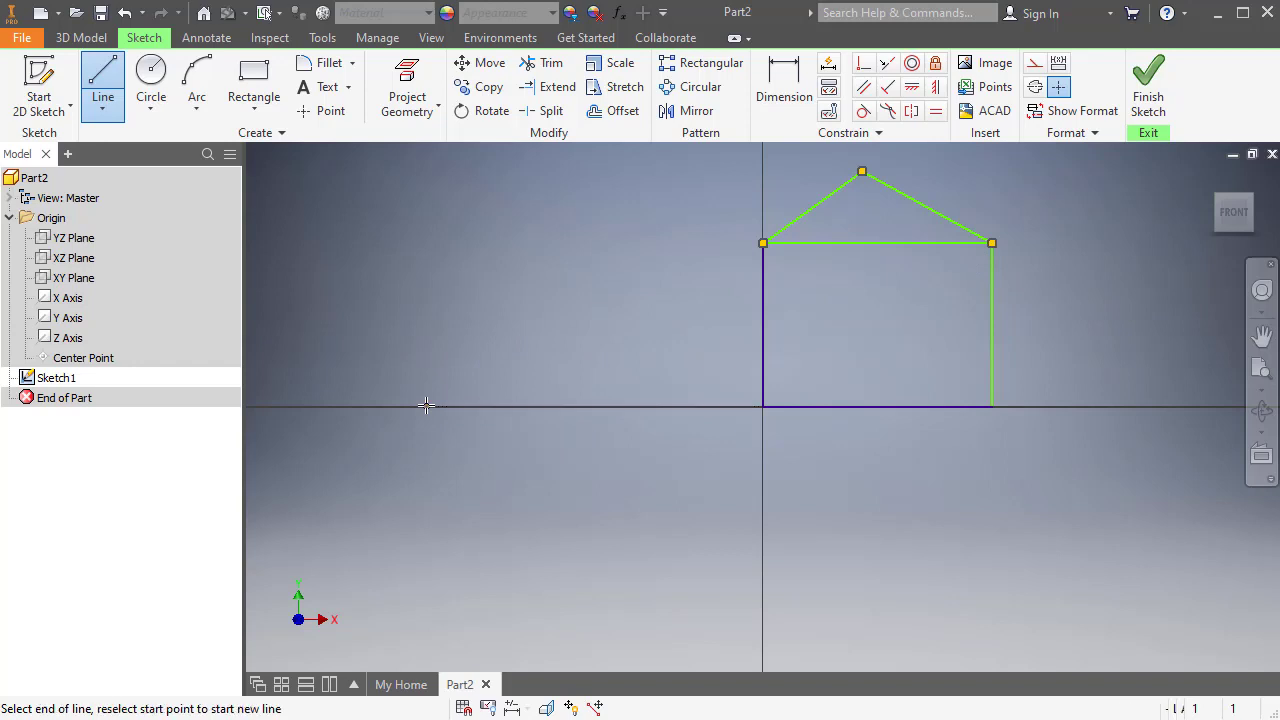
{"action": "left_click", "coordinate": [428, 264]}
{"action": "left_click", "coordinate": [520, 214]}
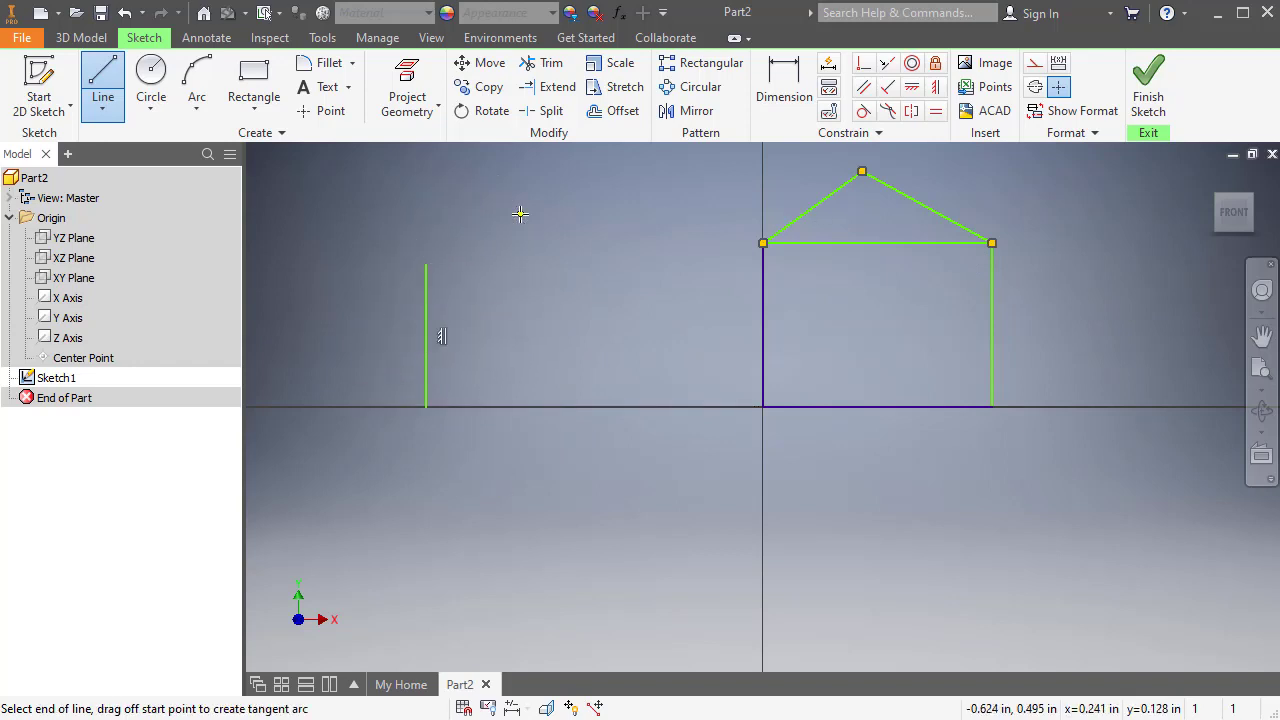
{"action": "left_click", "coordinate": [596, 287]}
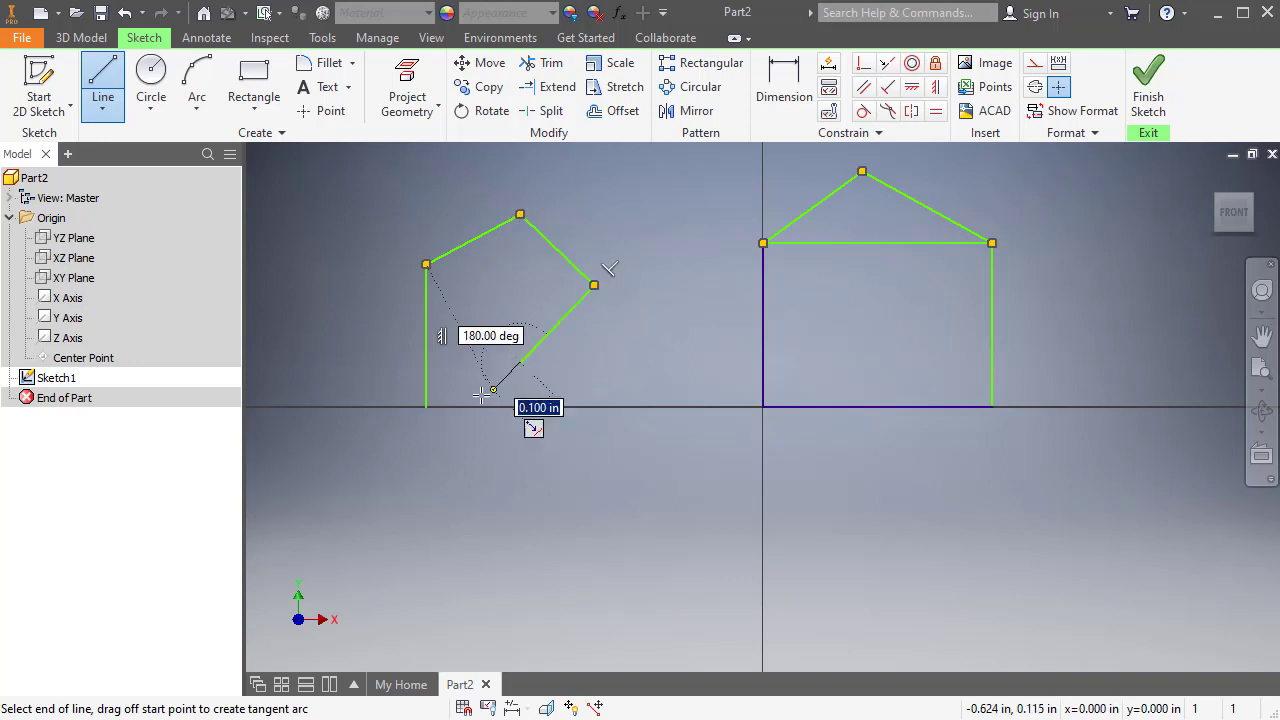
{"action": "left_click", "coordinate": [426, 406]}
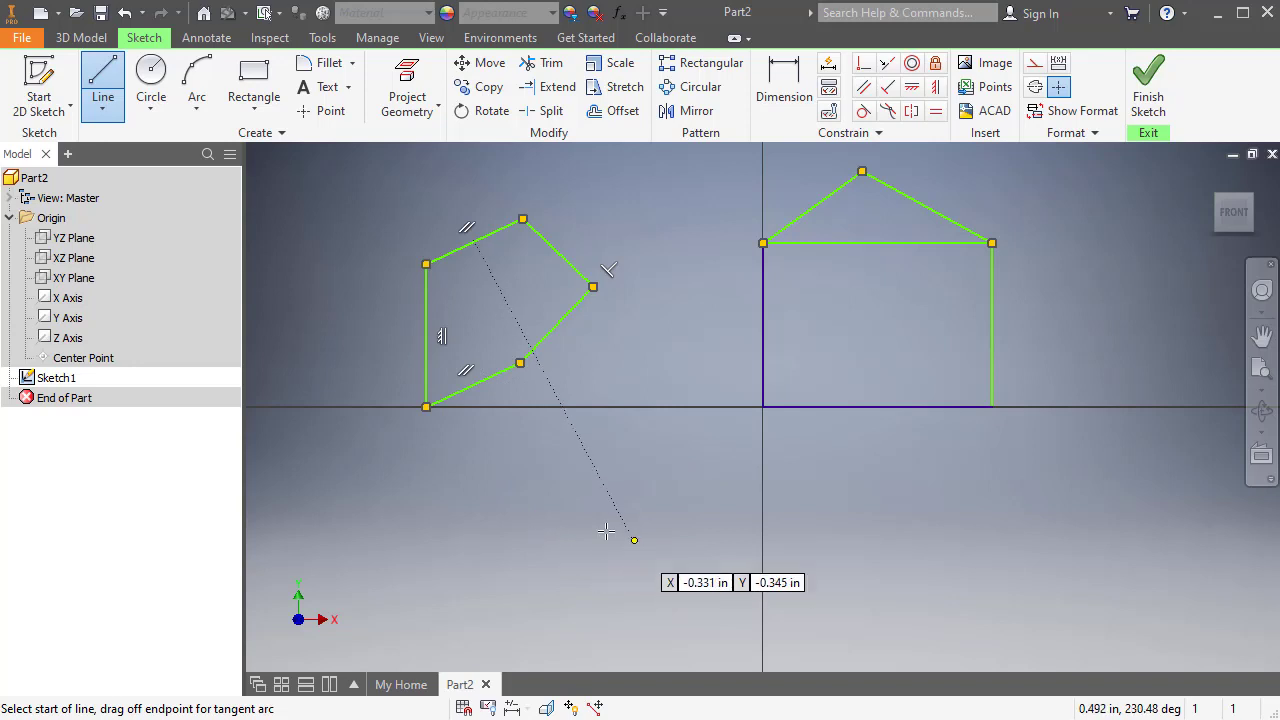
Step: Draw two connected lines forming an open inverted V below the five-sided shape and end the Line command
{"action": "left_click", "coordinate": [499, 522]}
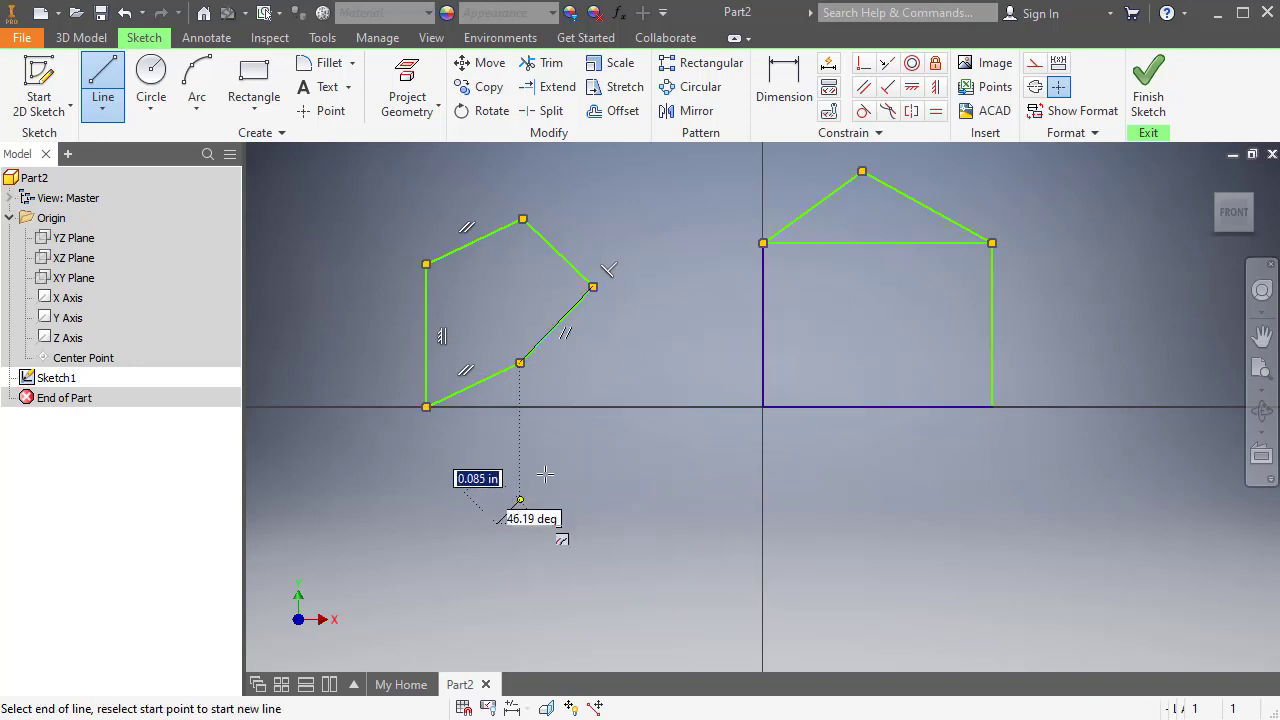
{"action": "left_click", "coordinate": [580, 439]}
{"action": "left_click", "coordinate": [662, 533]}
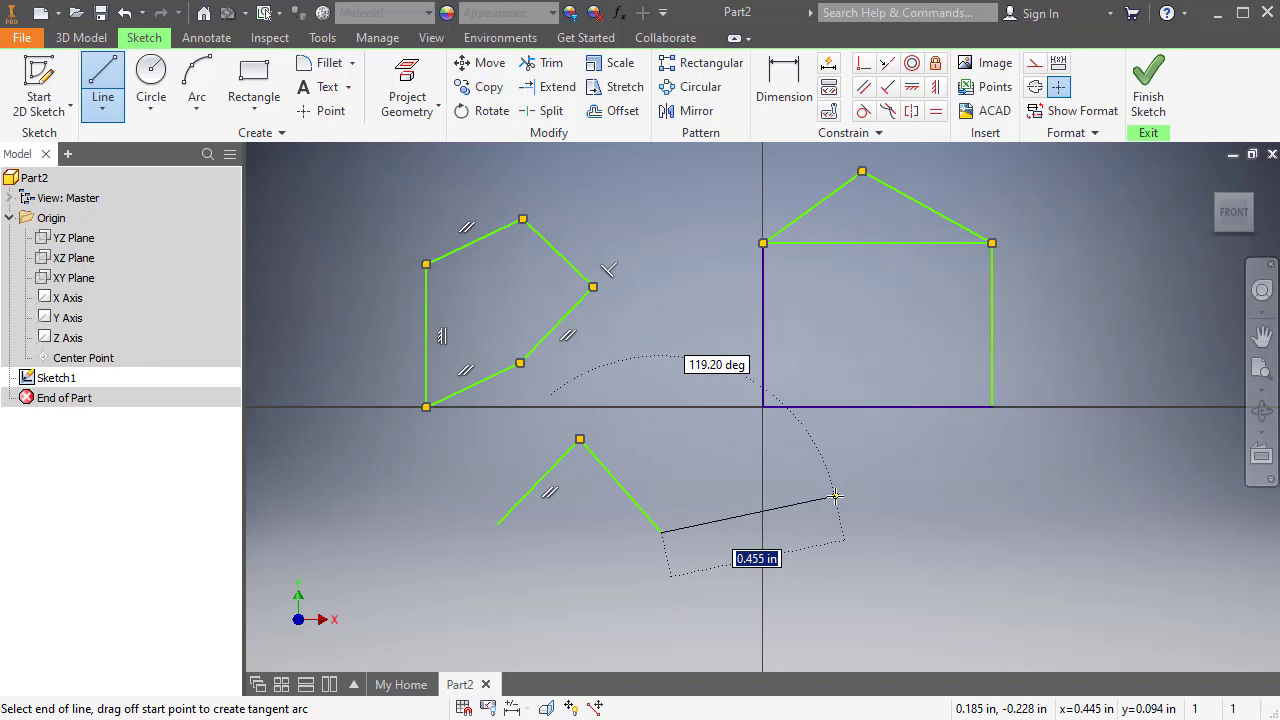
{"action": "key", "text": "Escape"}
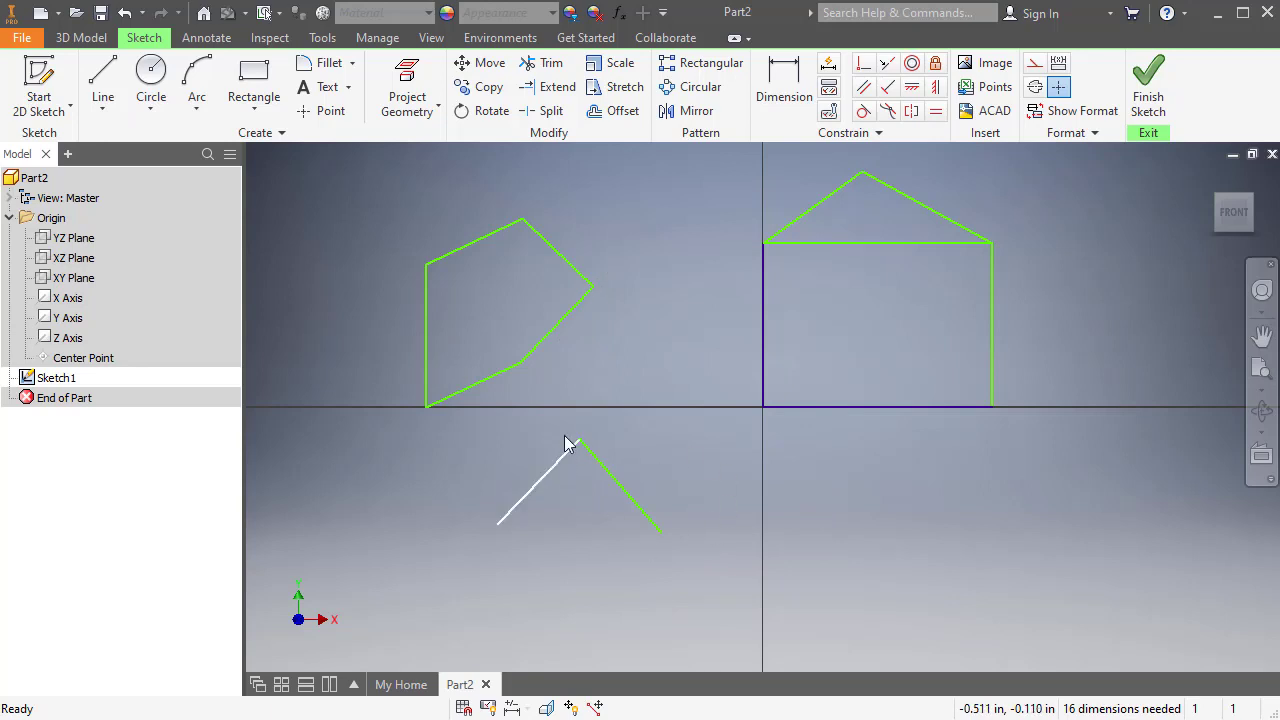
Step: Draw a center-point circle centred at about X 0.29 in, Y -0.20 in, overlapping the rectangle's bottom edge
{"action": "left_click", "coordinate": [150, 74]}
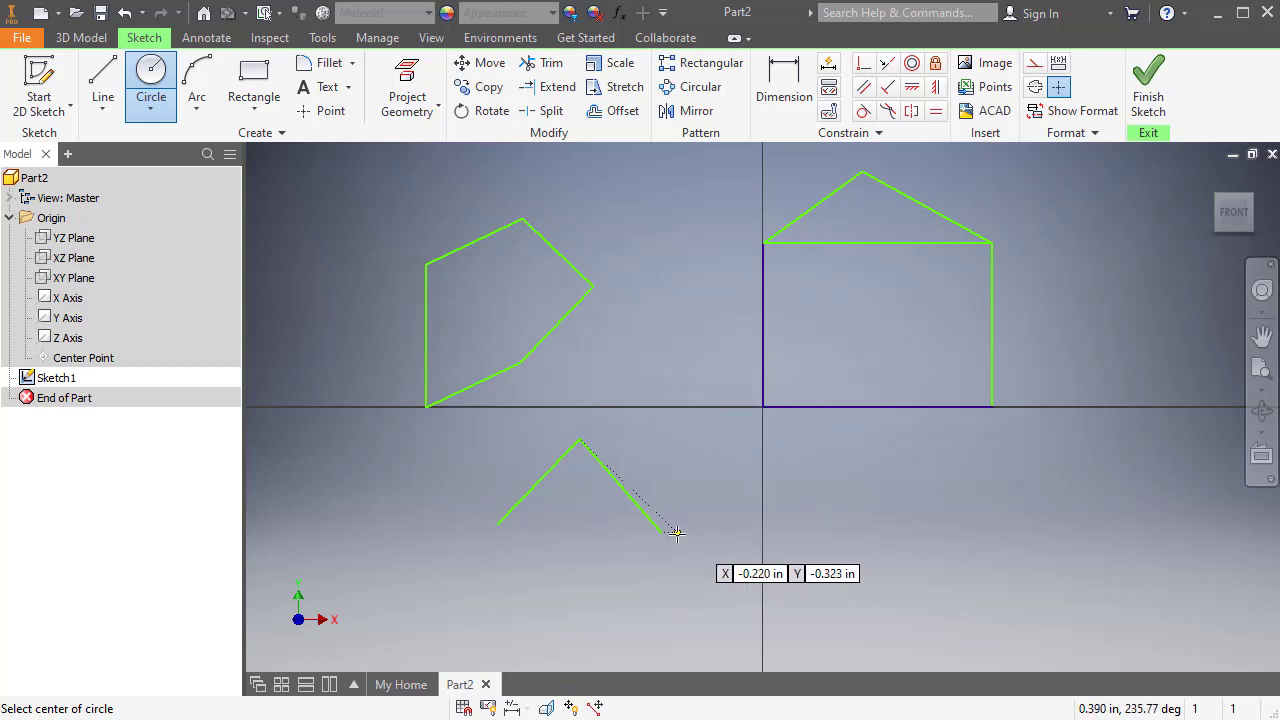
{"action": "left_click", "coordinate": [878, 486]}
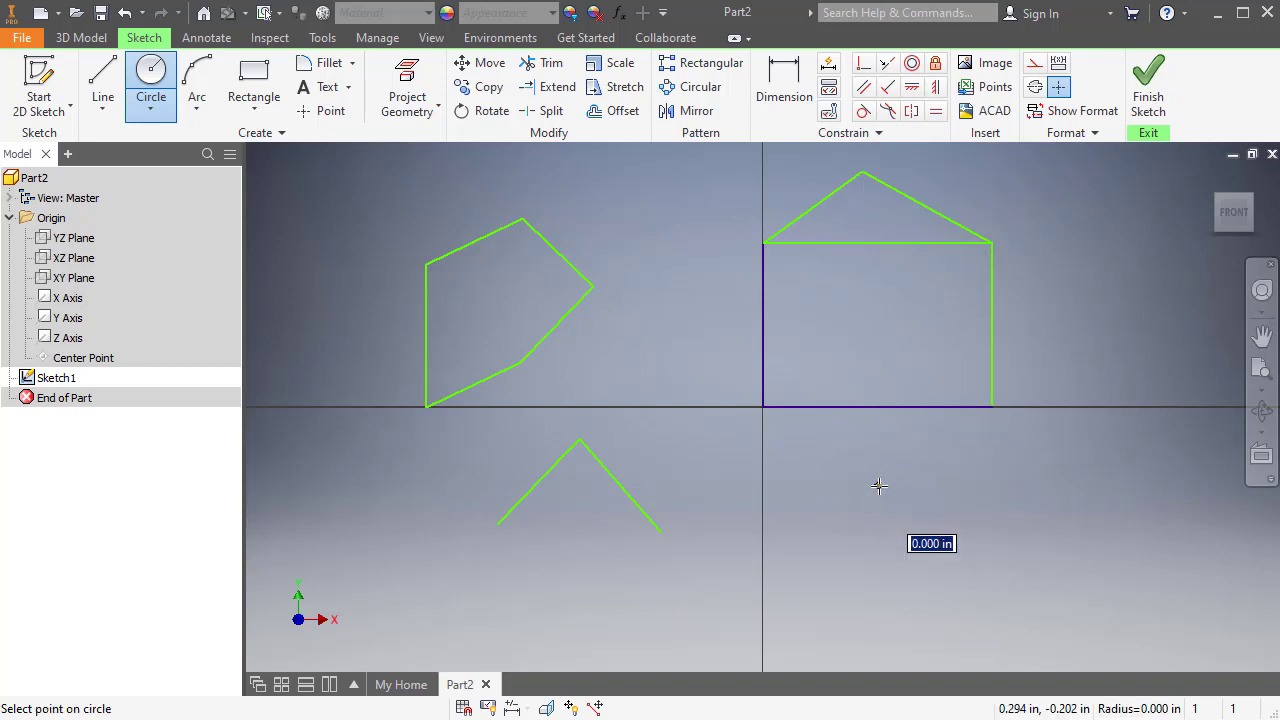
{"action": "left_click", "coordinate": [949, 547]}
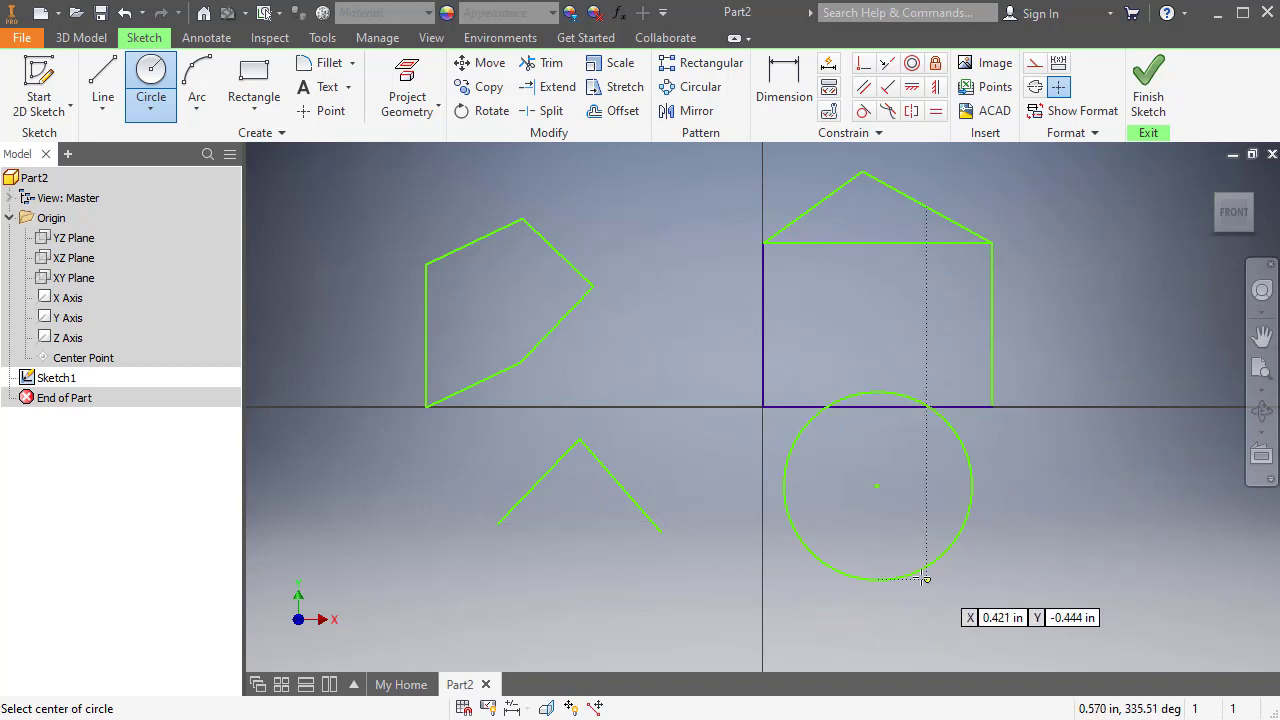